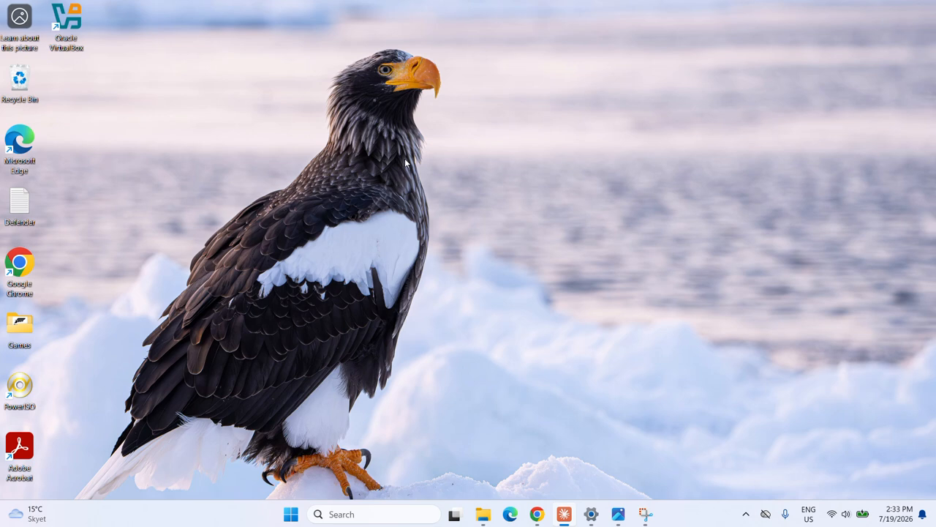
Step: Launch Acrobat Reader, decline the default-viewer prompt, and open sample_form_to_fill.pdf from Downloads
double_click(9, 457)
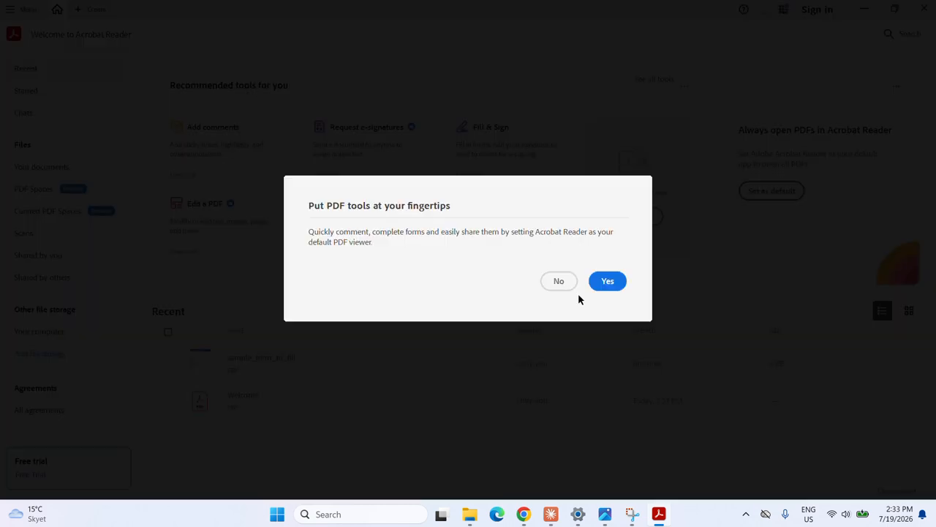
click(609, 283)
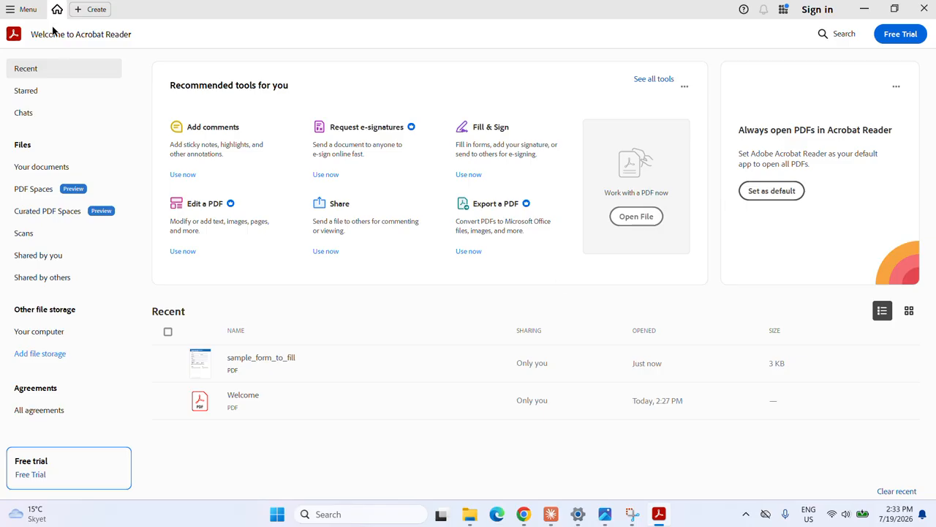
click(15, 9)
click(66, 16)
double_click(154, 113)
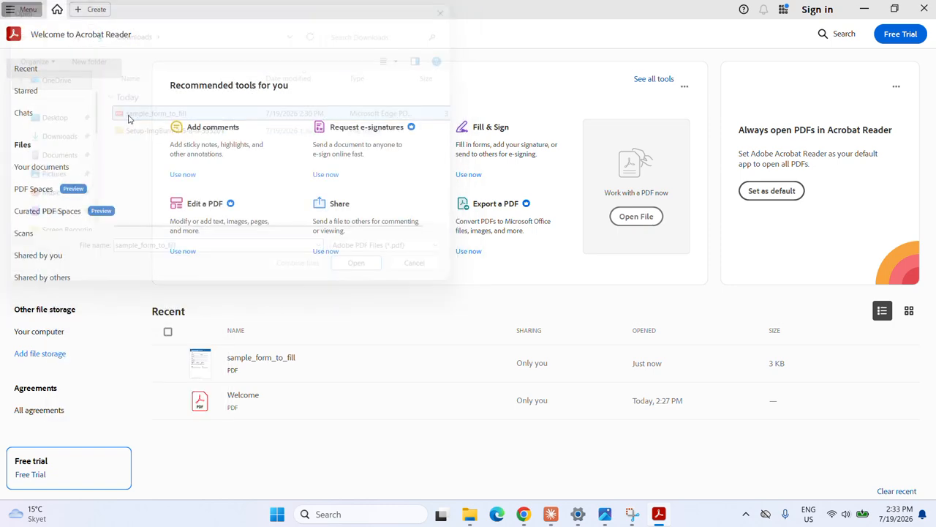
Step: Pick Add text > Type text and enter the member's name in the Full Name field
scroll(695, 221, down, 6)
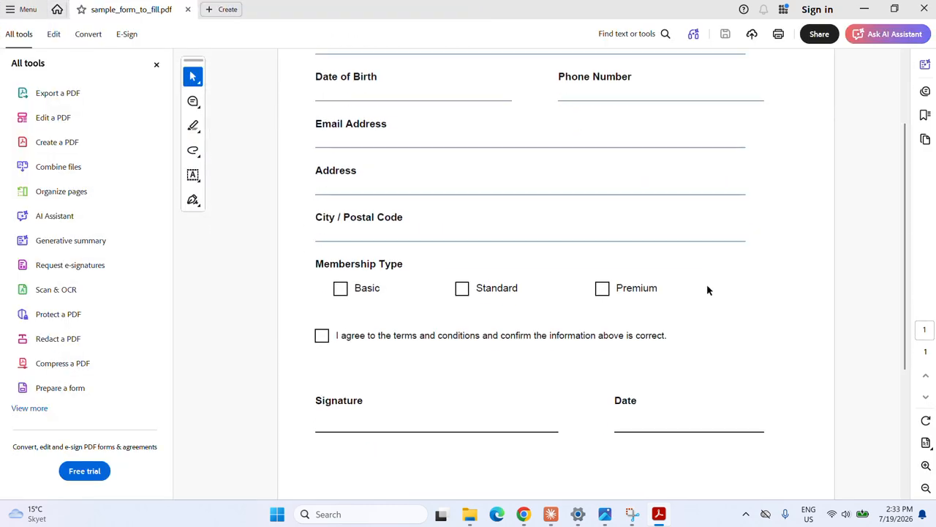
scroll(656, 320, up, 2)
scroll(671, 121, up, 3)
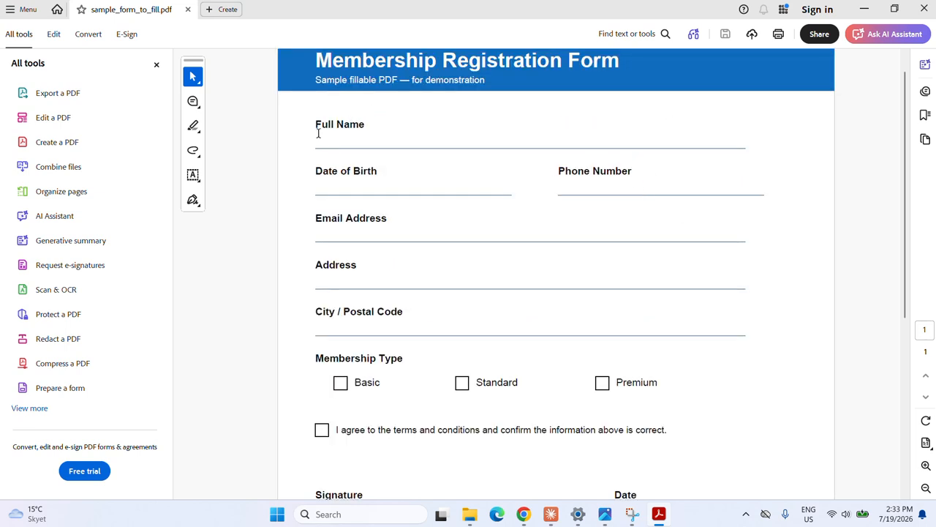
click(193, 175)
click(245, 177)
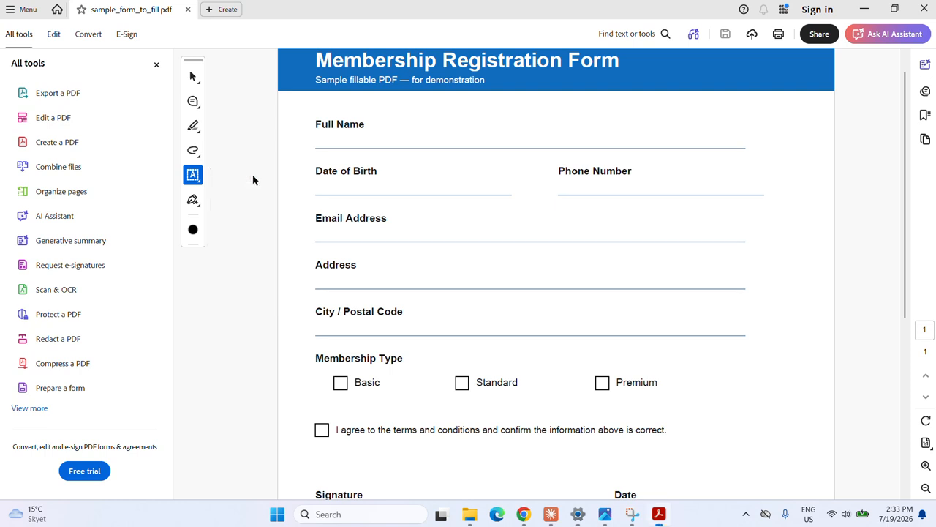
click(361, 139)
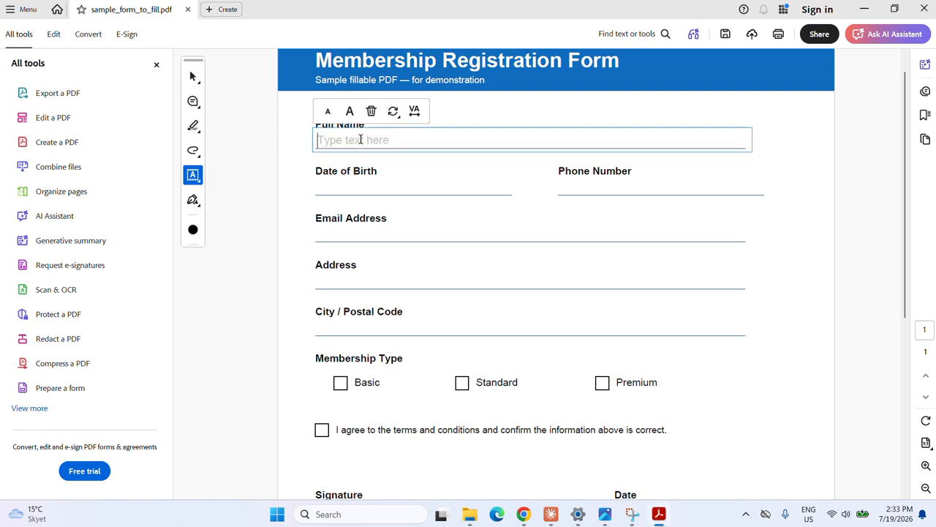
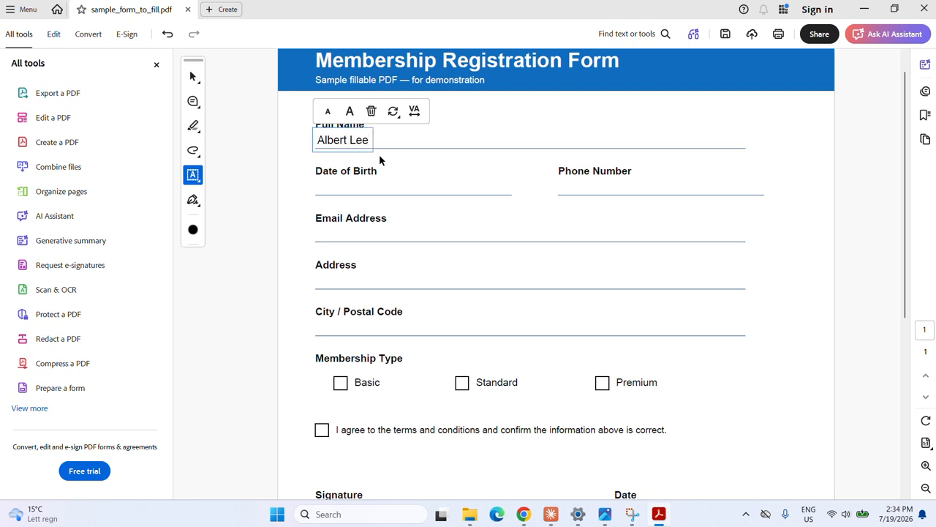
Step: Fill in the date of birth, phone number and email address lines, then click the City / Postal Code line
click(334, 186)
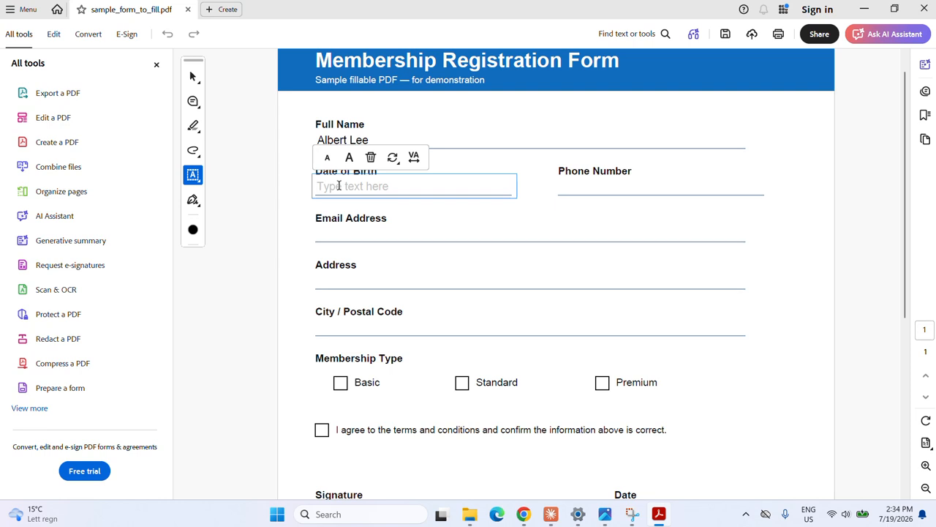
text(10-)
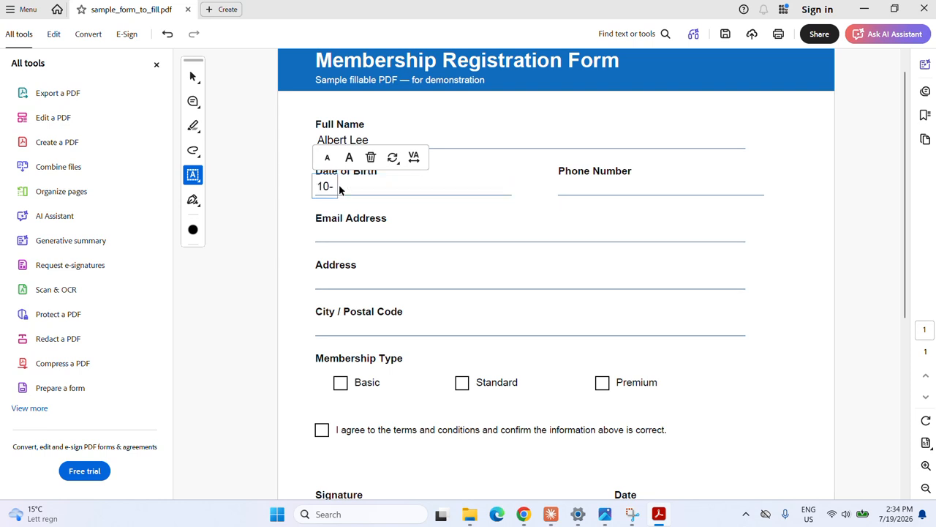
text(10-2001)
click(581, 186)
click(331, 232)
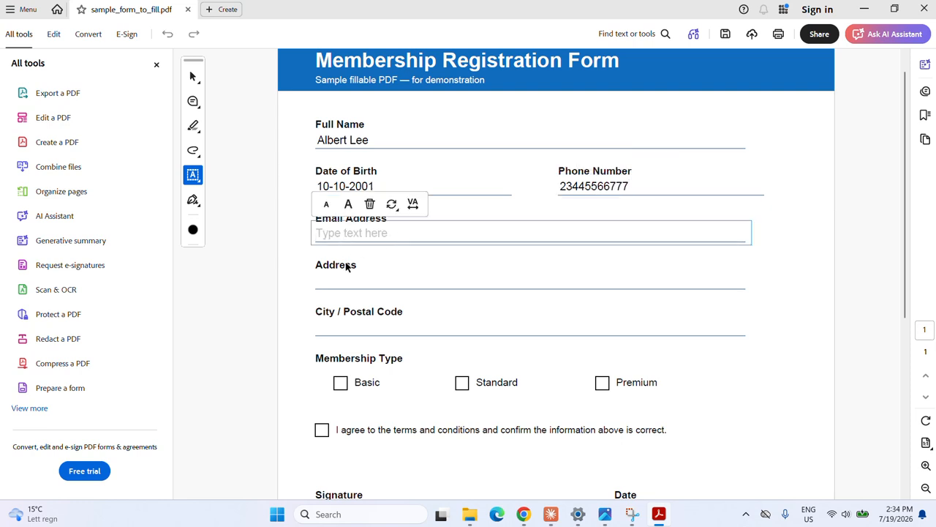
text(x)
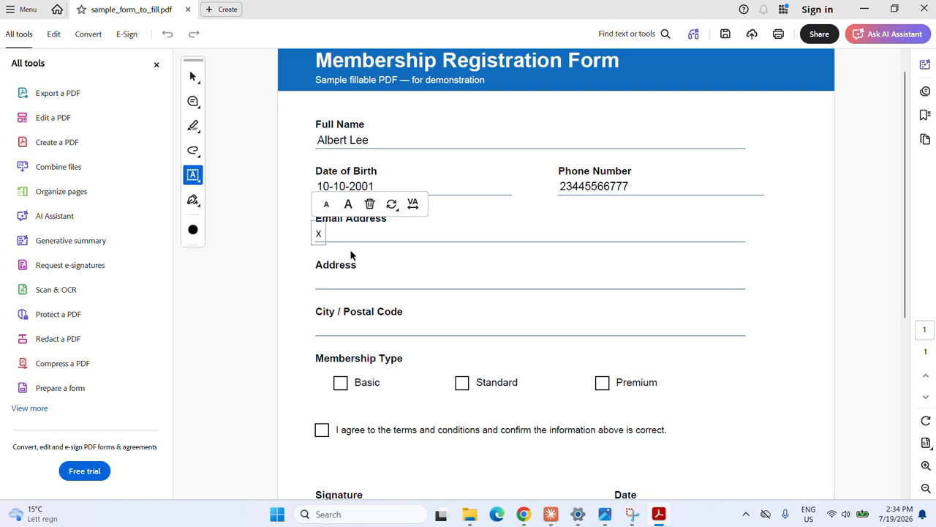
text(@y.com)
click(332, 326)
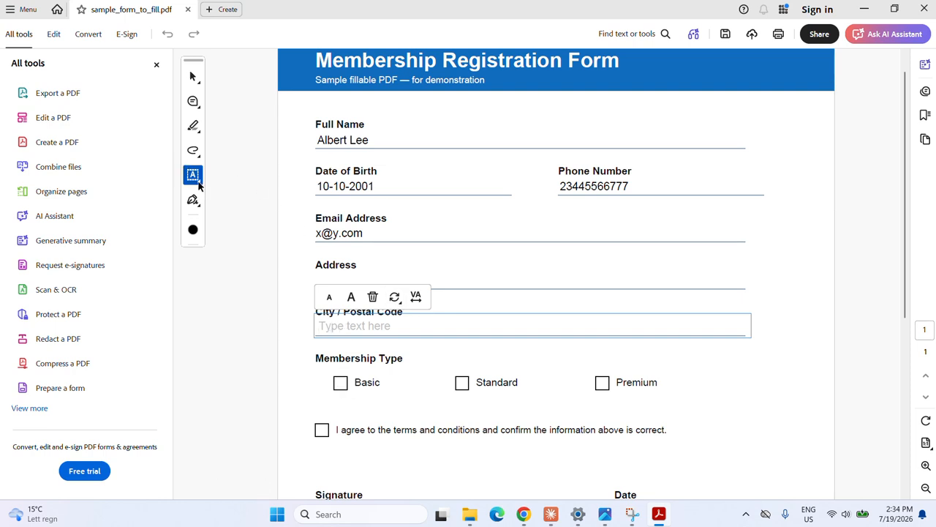
Step: Place checkmarks in the Basic membership box and the 'I agree' terms-and-conditions box
click(197, 187)
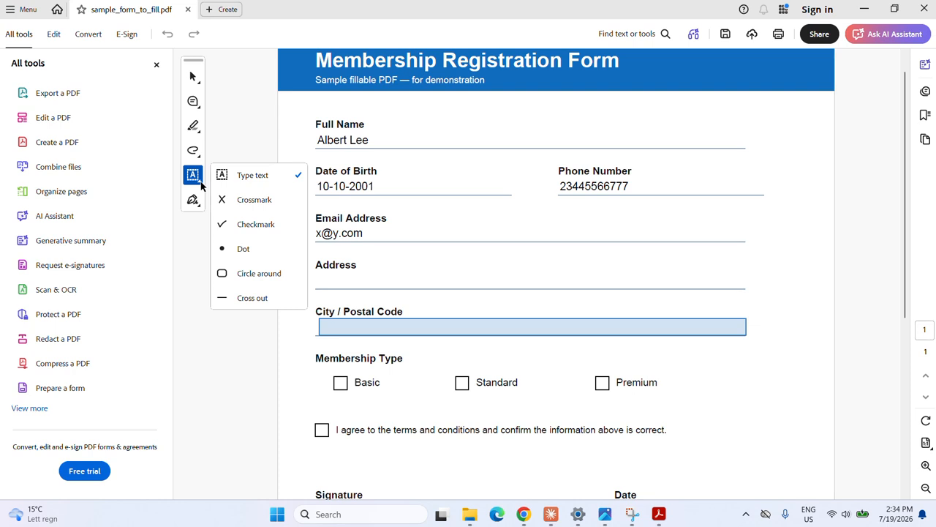
click(243, 229)
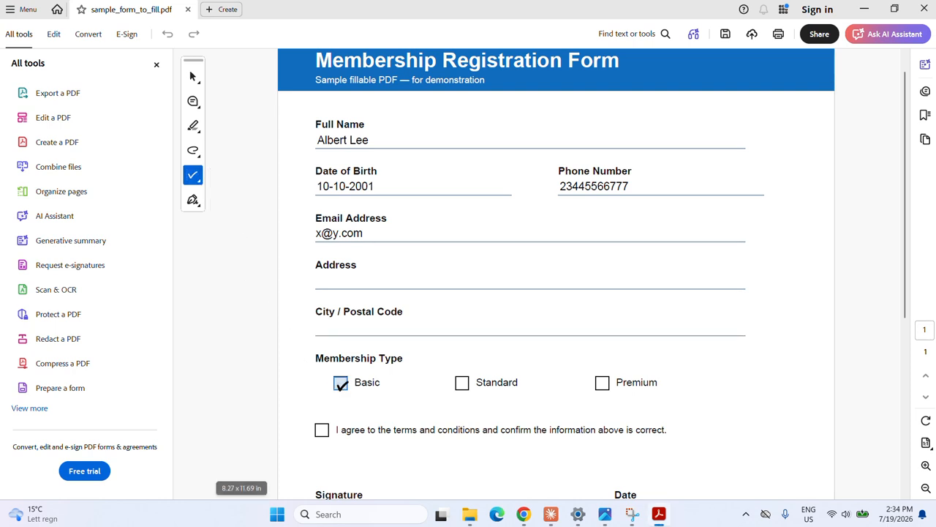
click(340, 382)
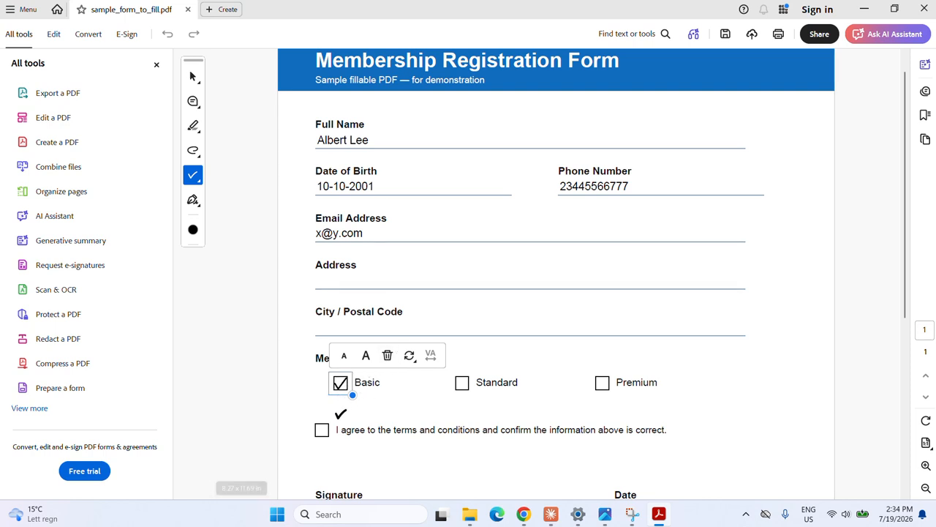
click(322, 429)
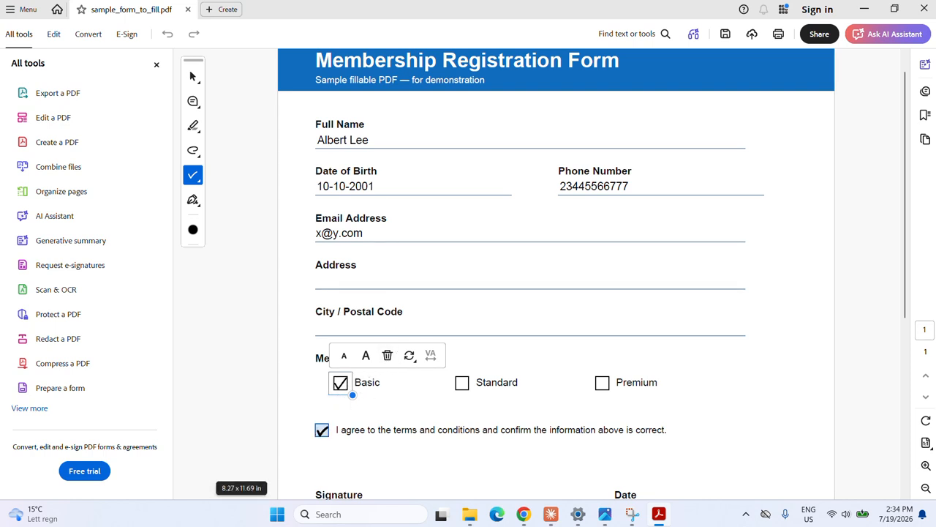
click(314, 430)
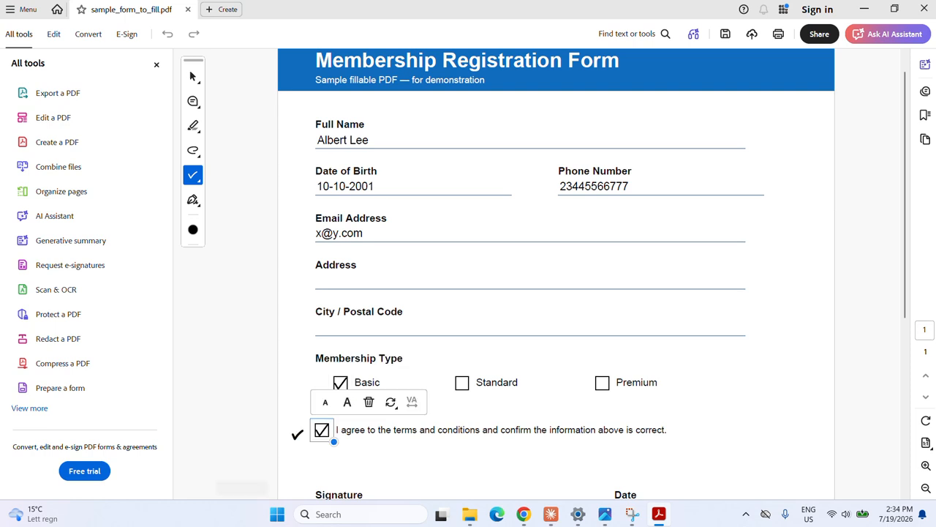
scroll(613, 432, down, 2)
scroll(612, 432, down, 3)
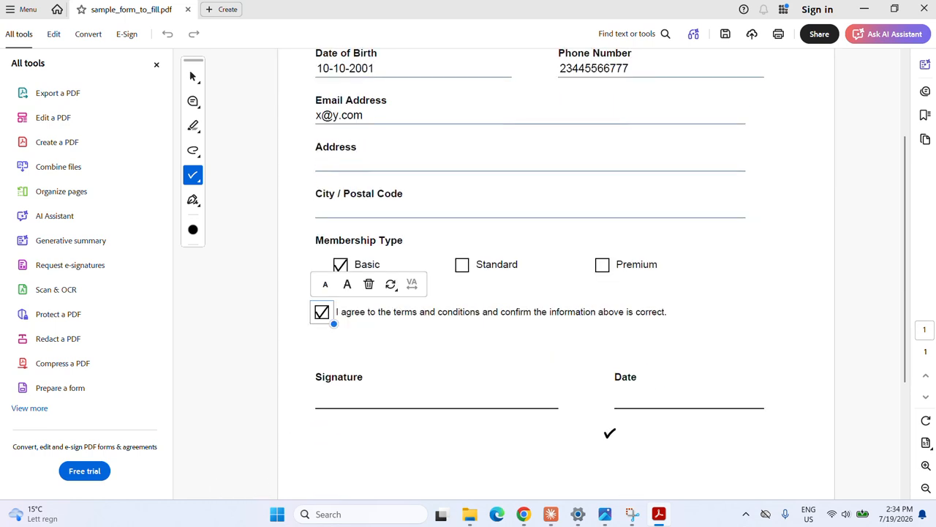
click(194, 175)
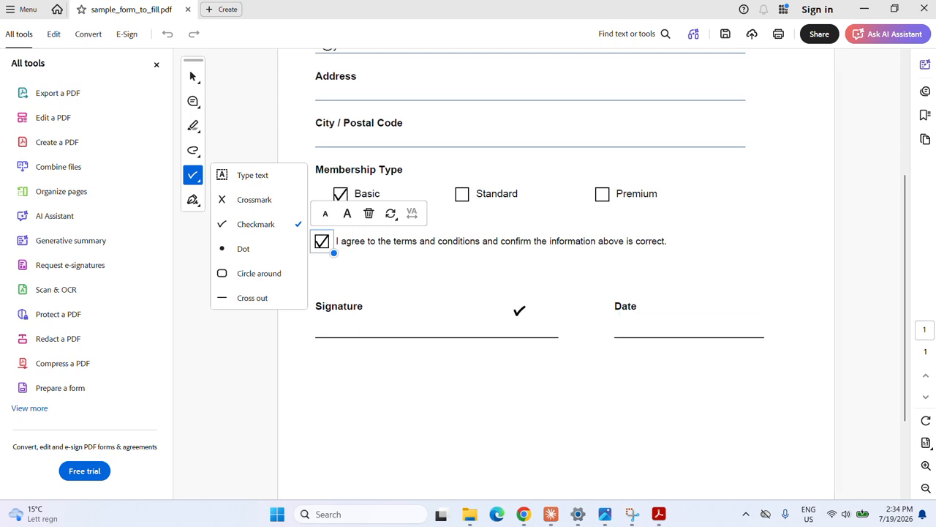
Step: Type 17/07/2026 on the Date line, nudging the text box into place
click(245, 177)
click(635, 326)
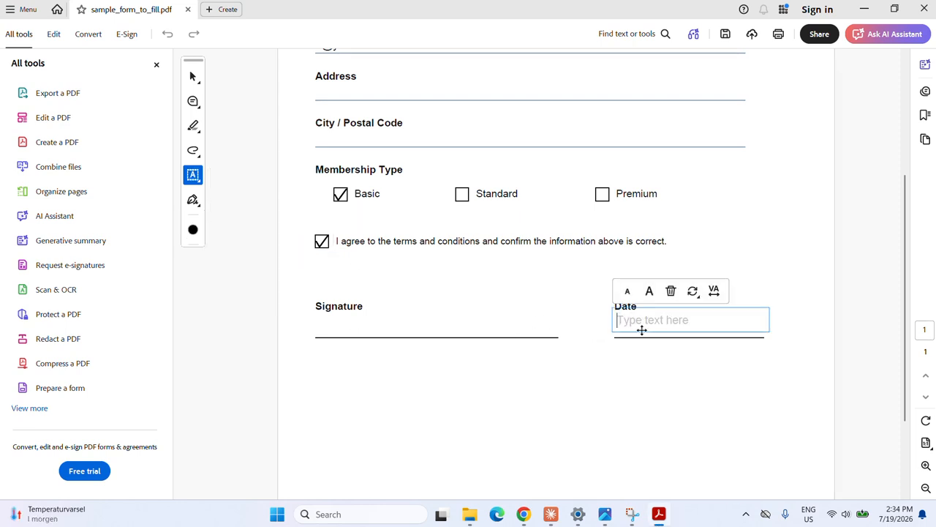
drag(669, 307, 672, 313)
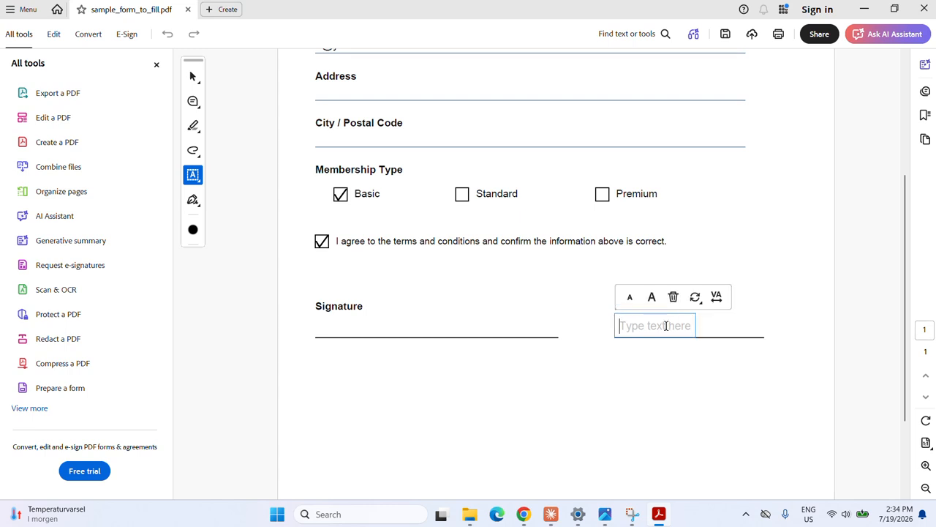
text(17/07/2026)
click(684, 357)
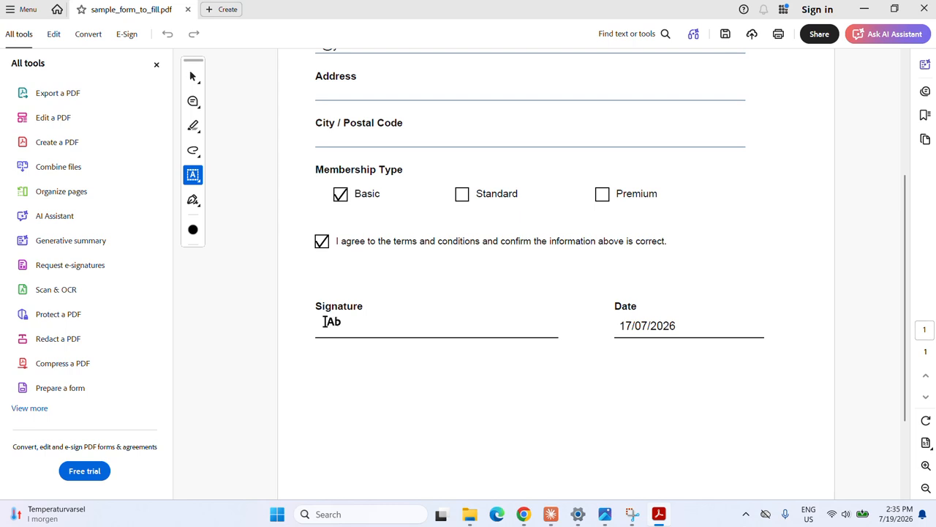
Step: Start a new image signature and browse the Pictures folder for the file
click(193, 205)
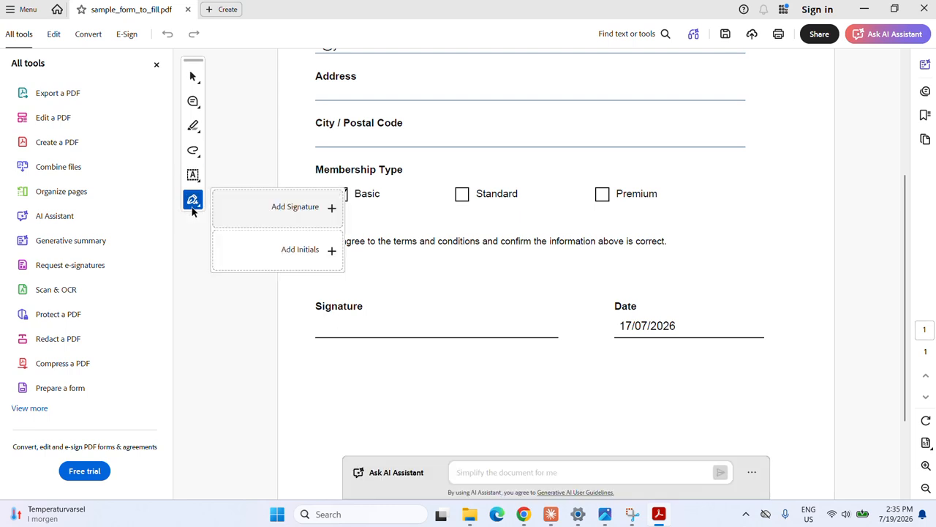
click(305, 212)
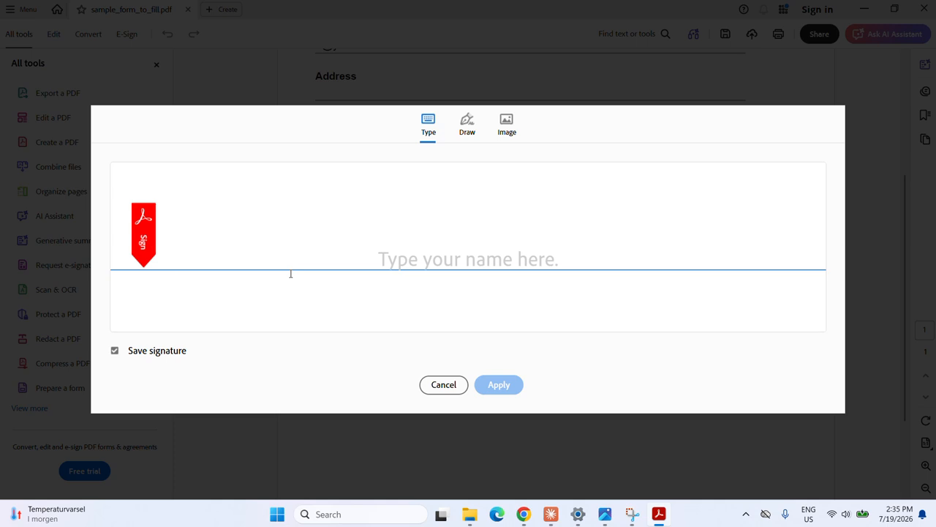
click(507, 125)
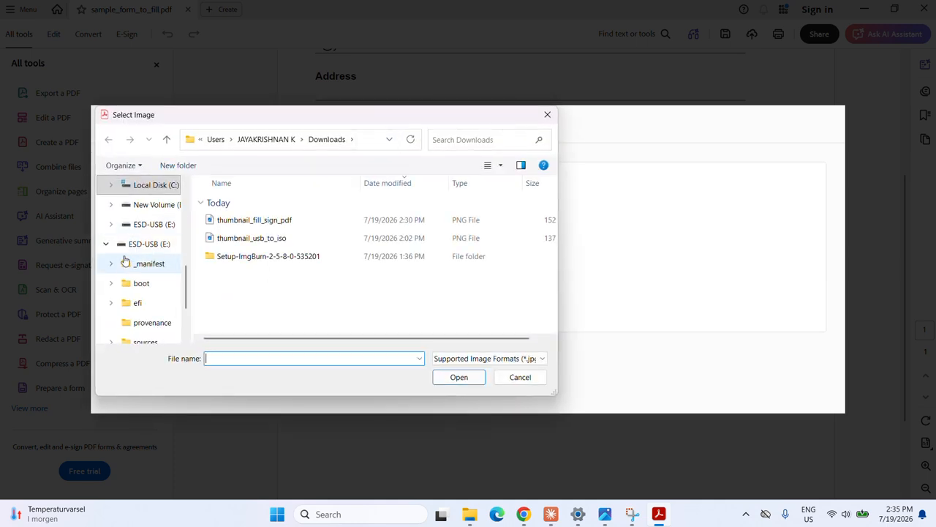
scroll(146, 249, up, 5)
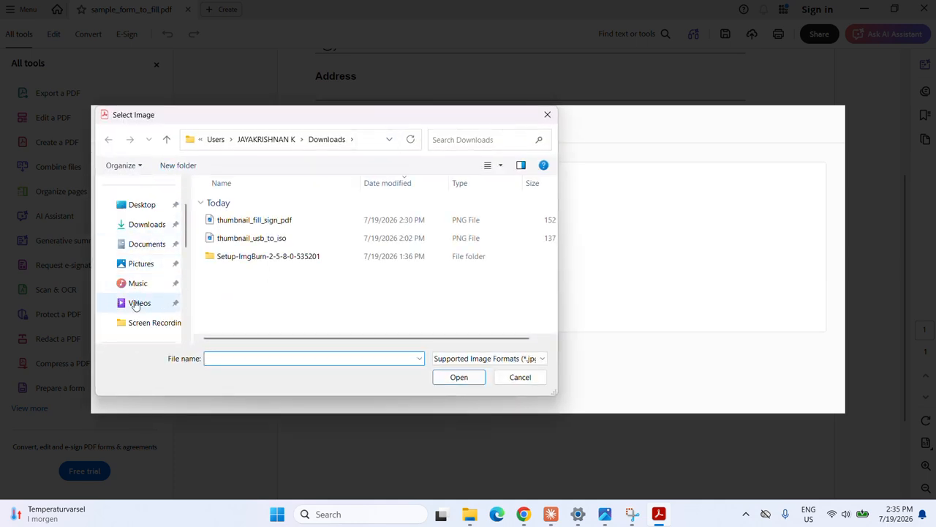
click(140, 265)
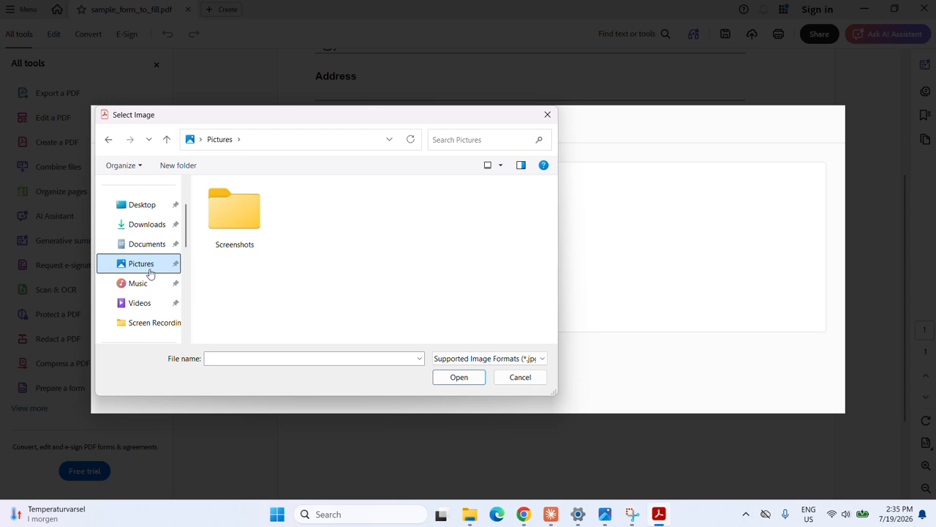
Step: Locate the handwritten signature image, load it, and apply it as the signature
click(455, 358)
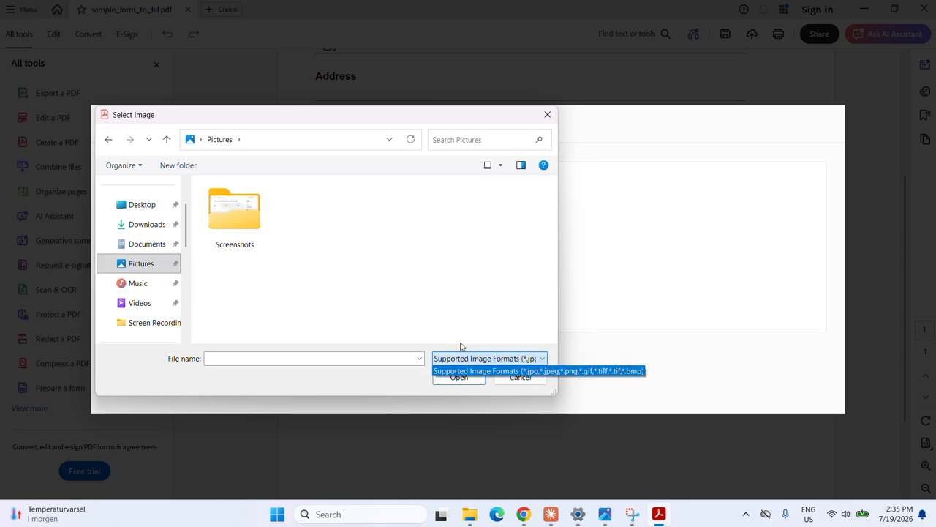
click(448, 358)
click(141, 241)
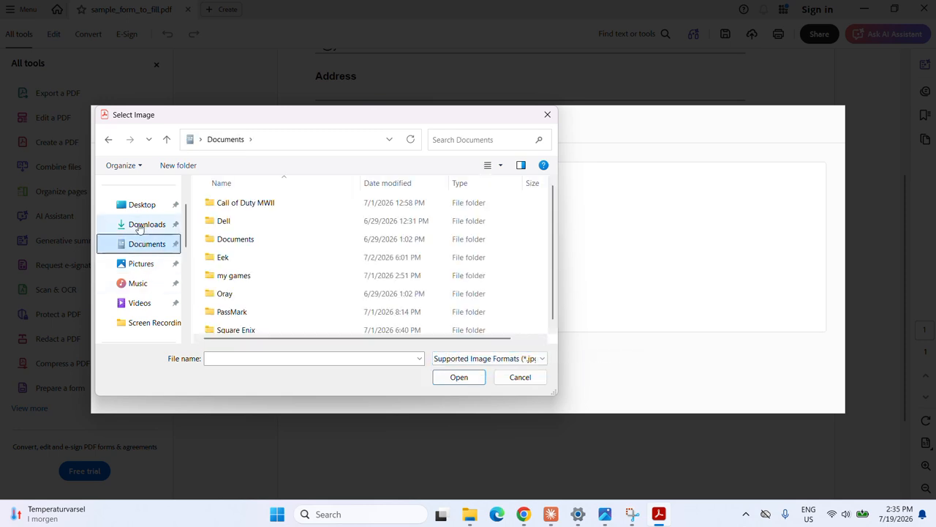
click(140, 226)
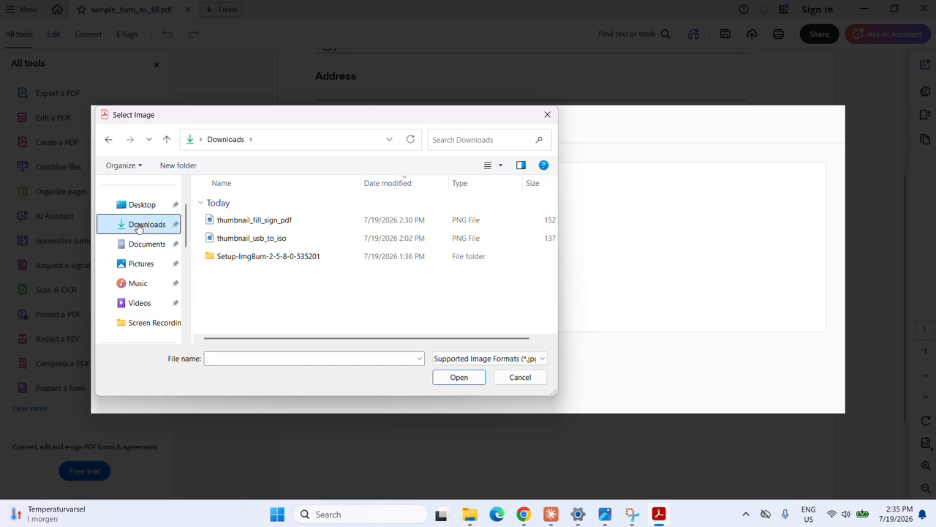
click(138, 206)
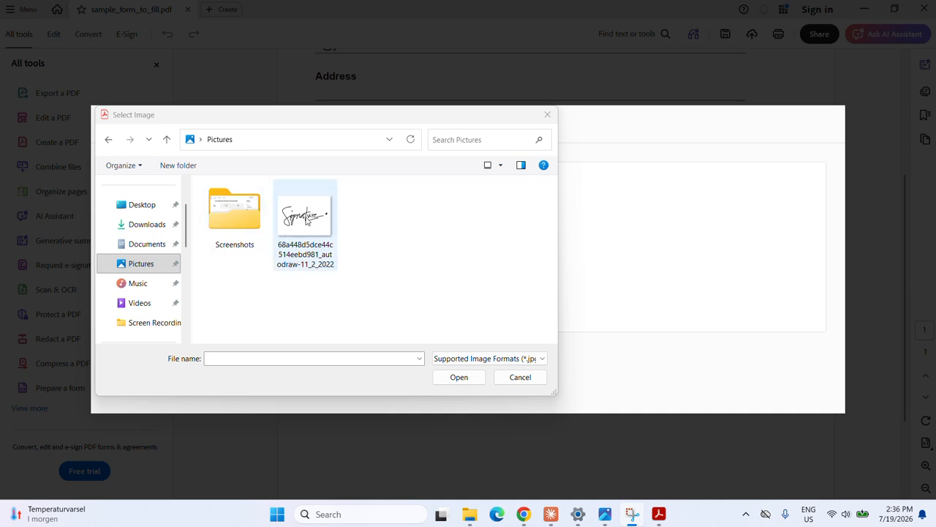
click(306, 221)
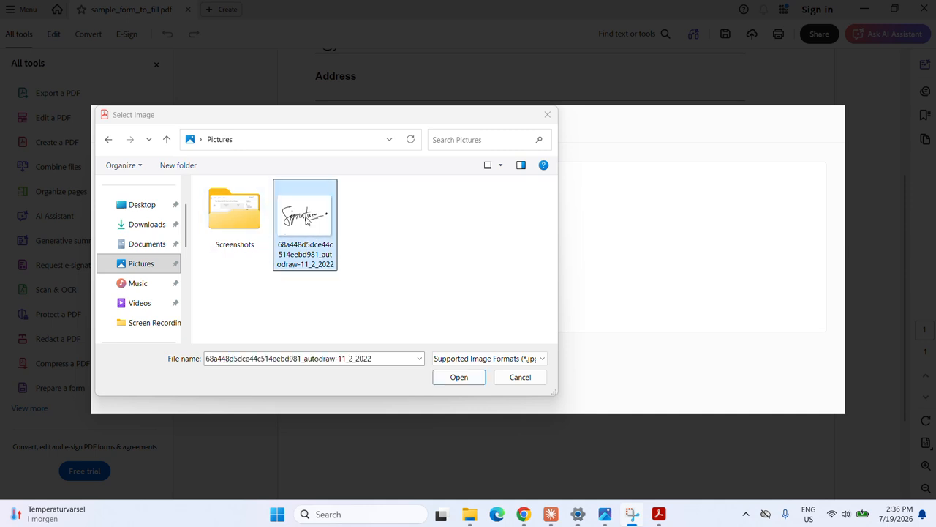
click(459, 377)
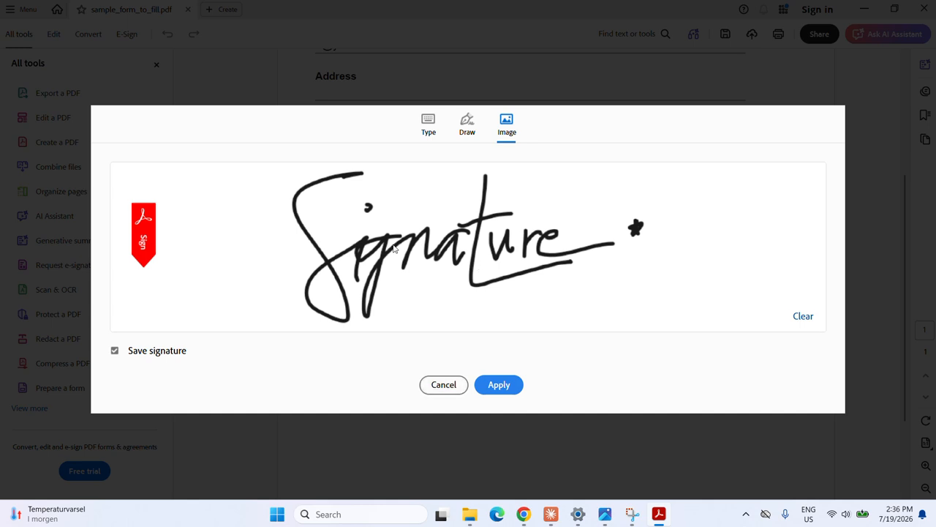
click(500, 385)
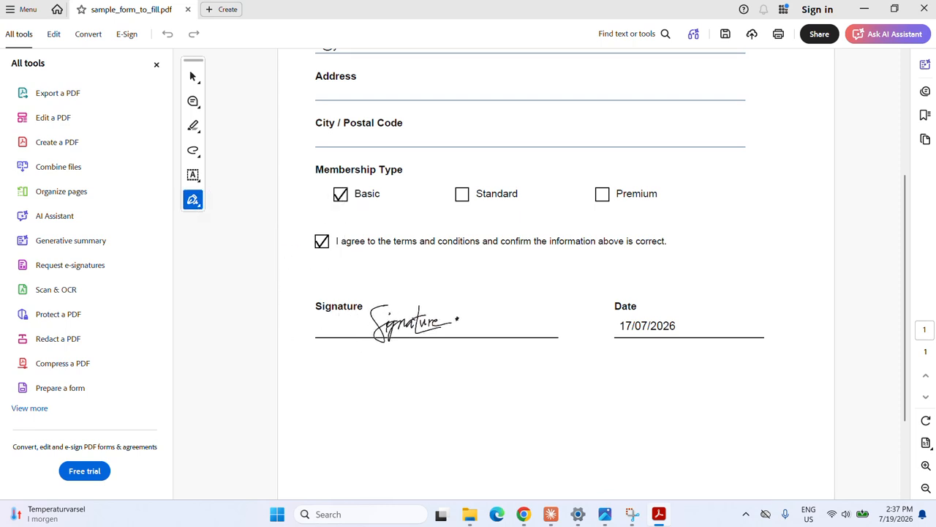
Step: Place the signature on the Signature line and save as sample_form_to_fill.pdf in Documents
click(421, 326)
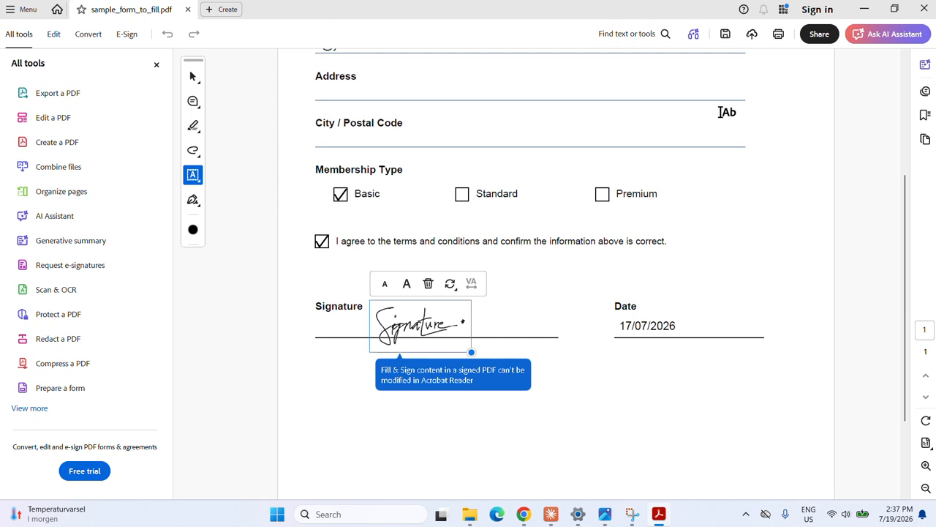
click(726, 34)
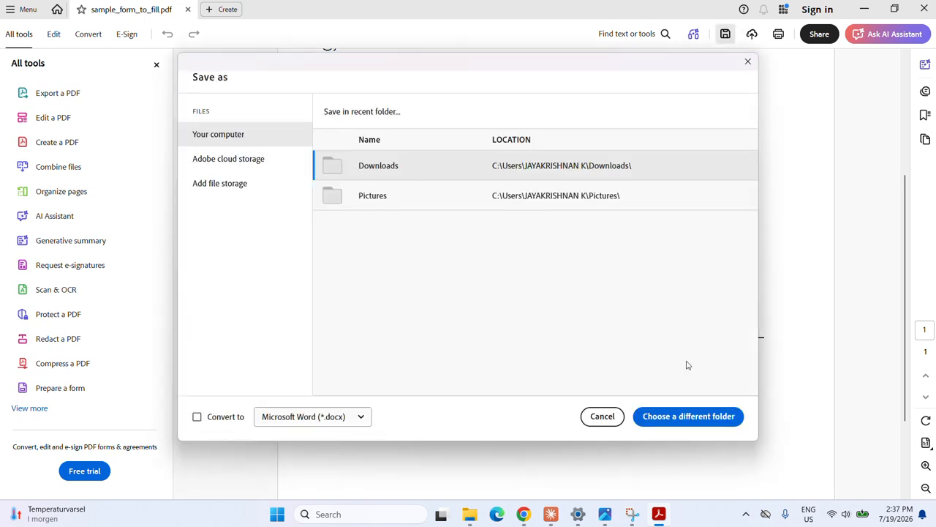
click(669, 416)
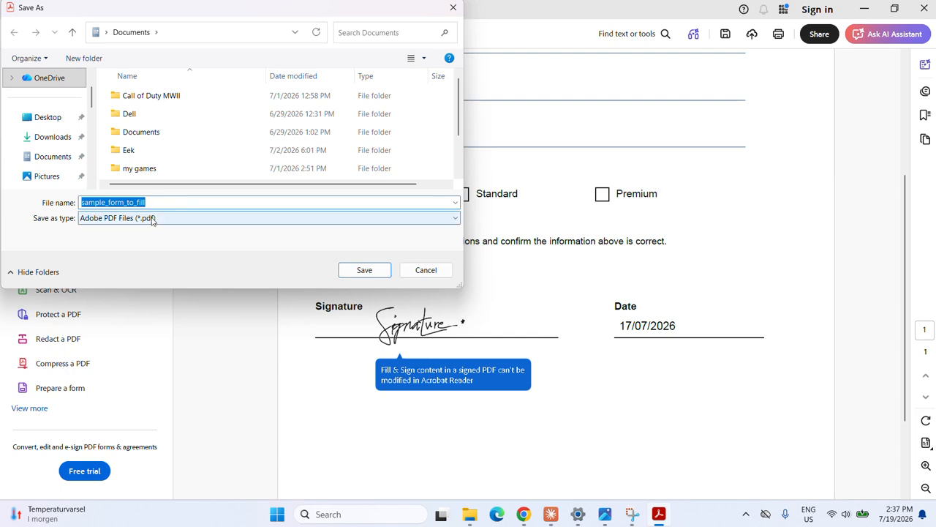
click(363, 270)
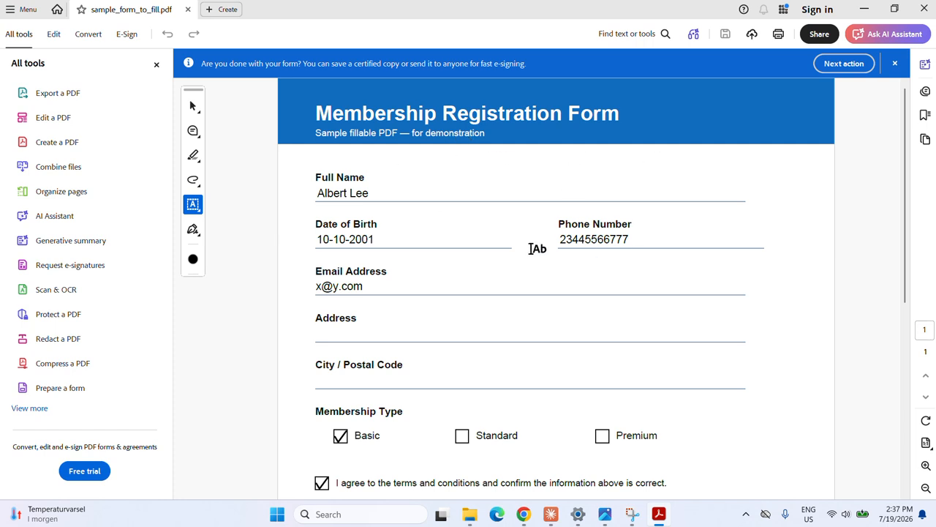
scroll(403, 215, down, 4)
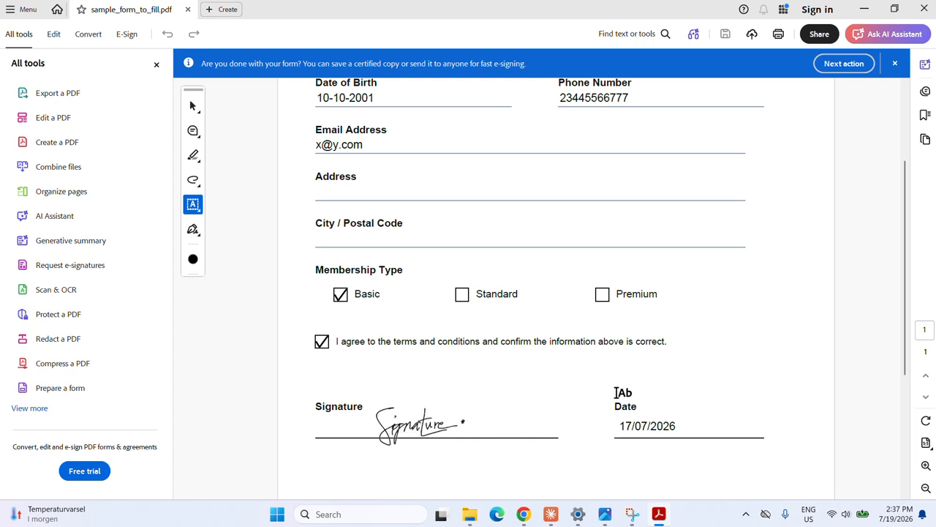
scroll(721, 395, up, 1)
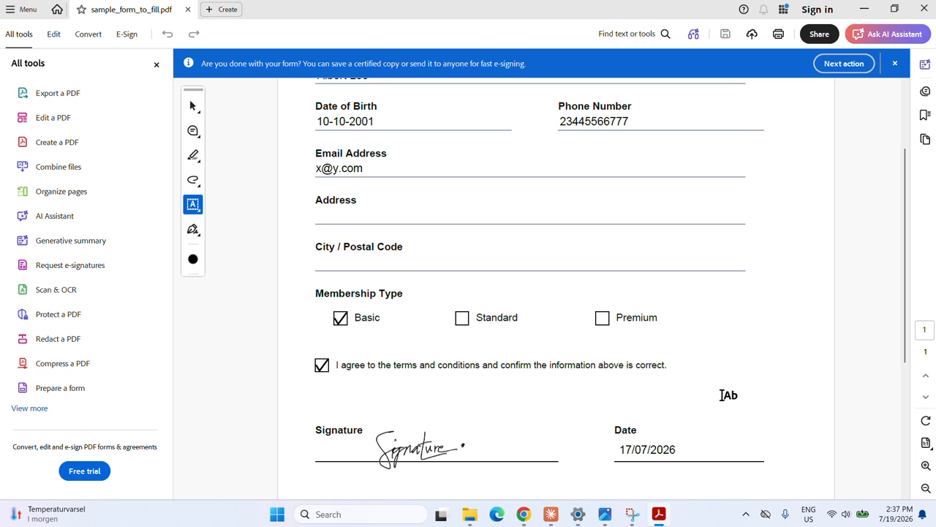
scroll(720, 395, up, 5)
scroll(644, 202, down, 3)
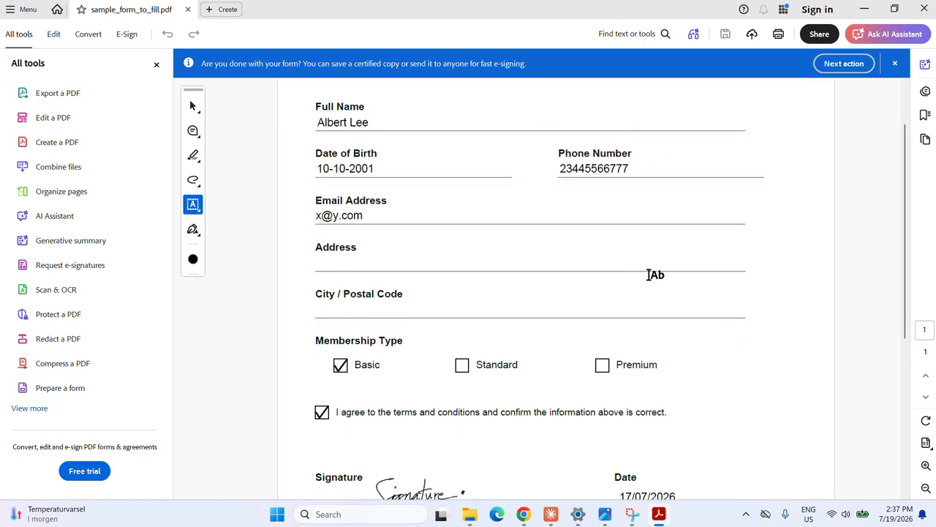
scroll(665, 259, up, 2)
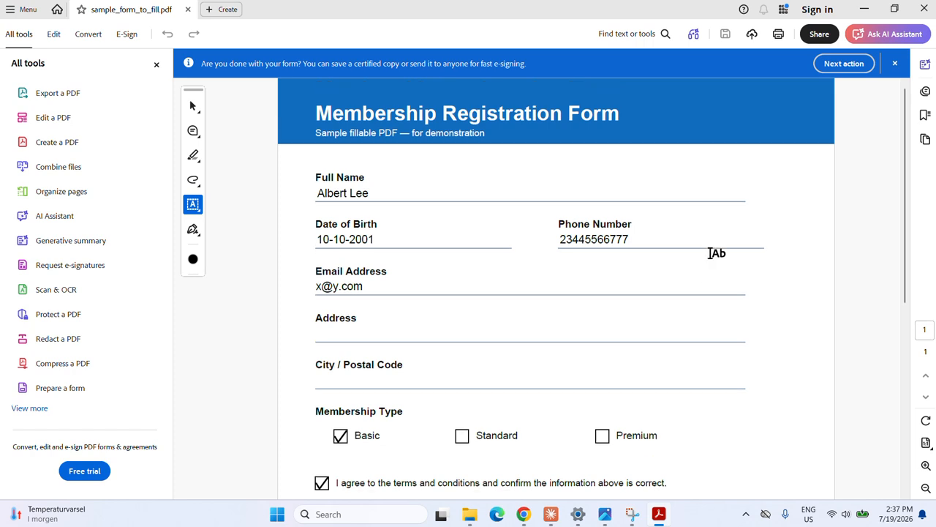
scroll(717, 254, down, 3)
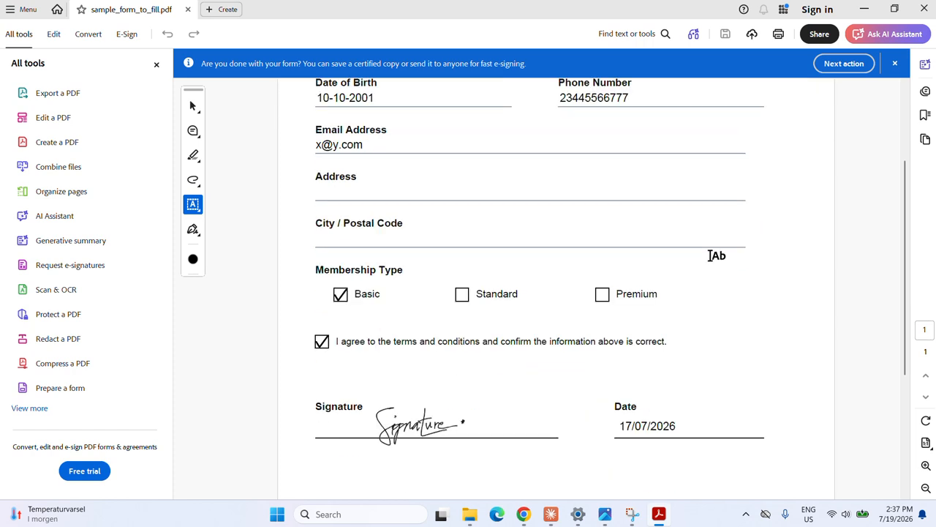